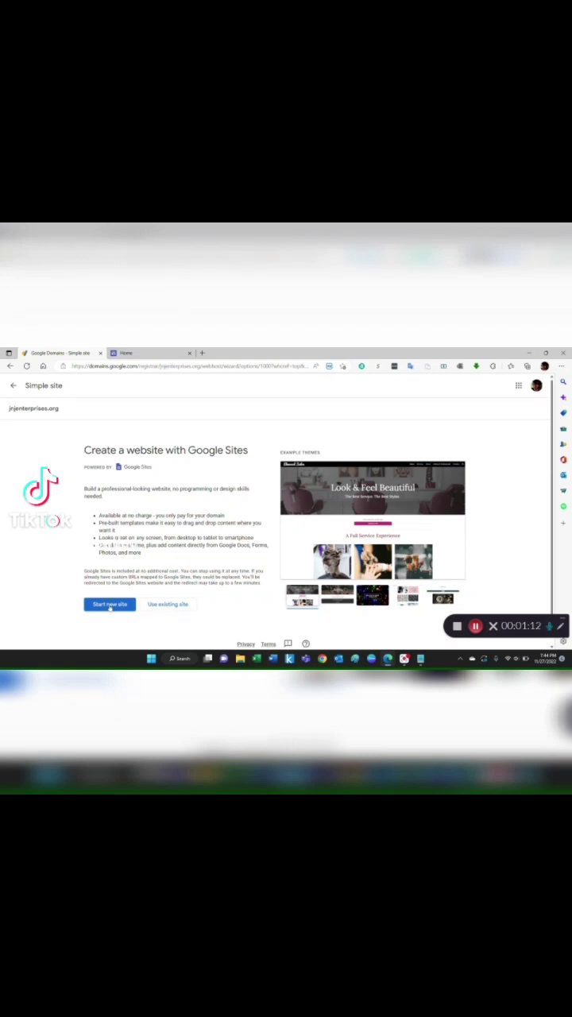
Step: Start a new Google Sites website for jnjenterprises.org, using widget as the subdomain
click(110, 605)
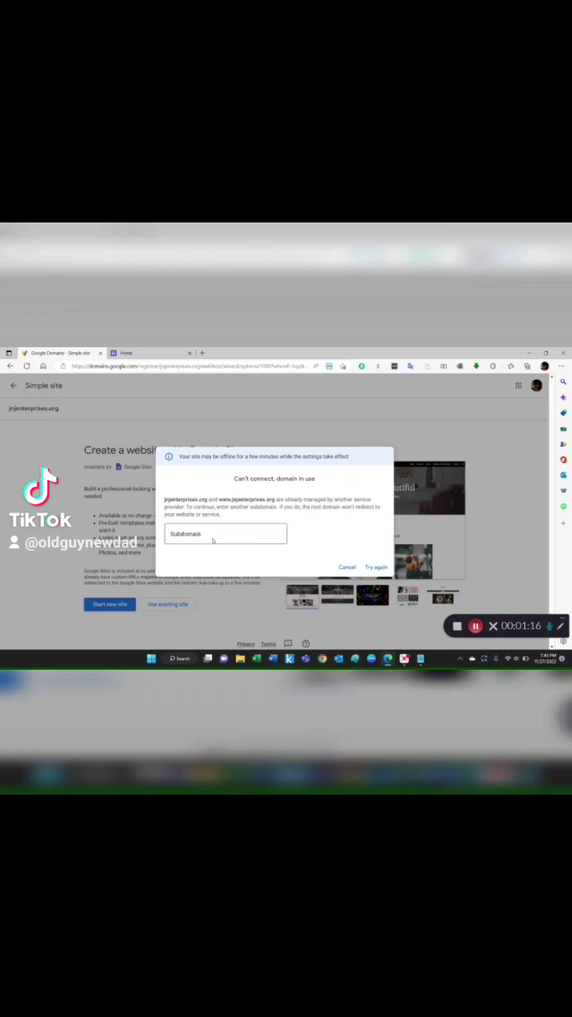
click(211, 535)
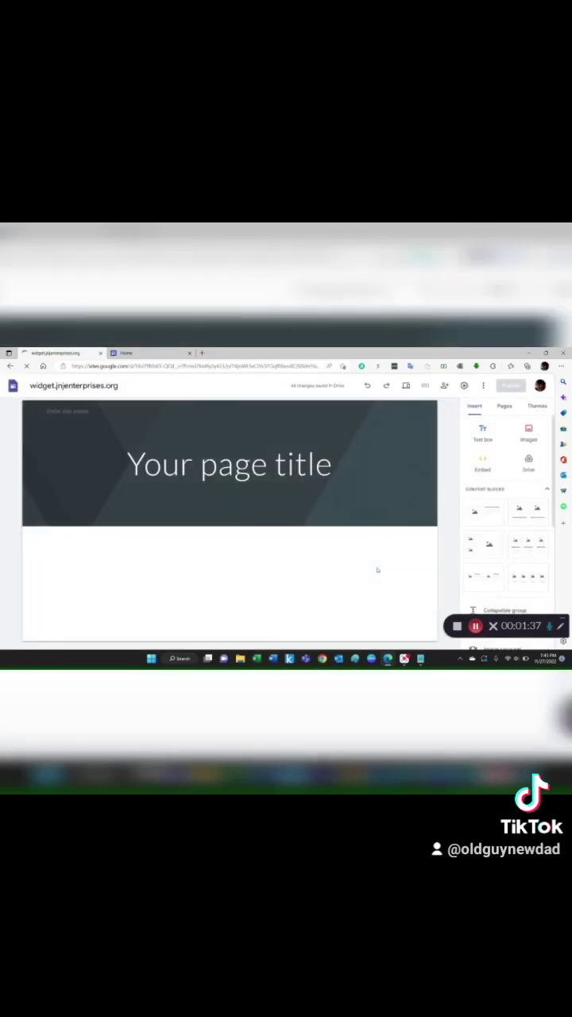
Step: Replace the placeholder page title in the site header with "widget"
click(182, 465)
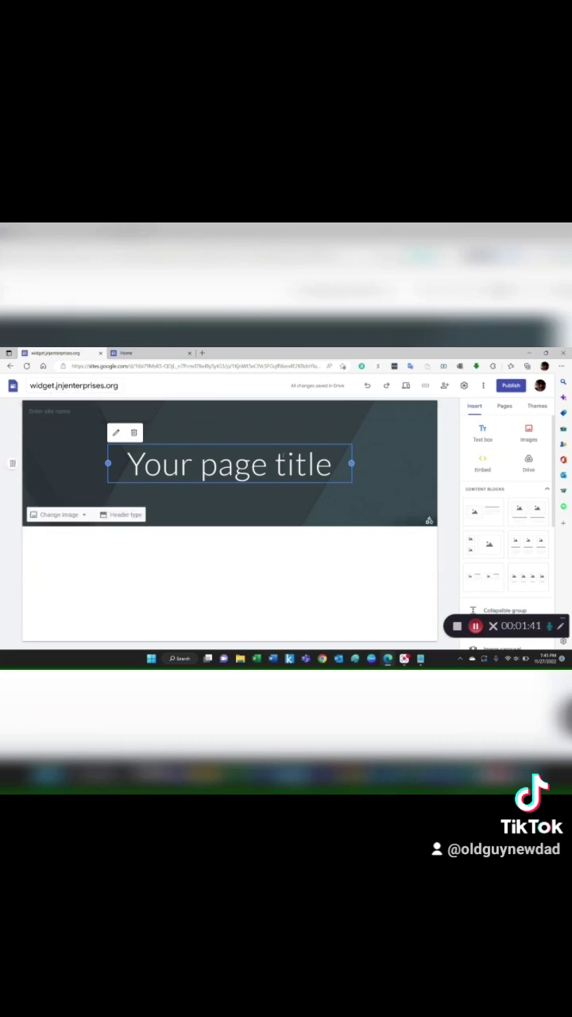
click(277, 466)
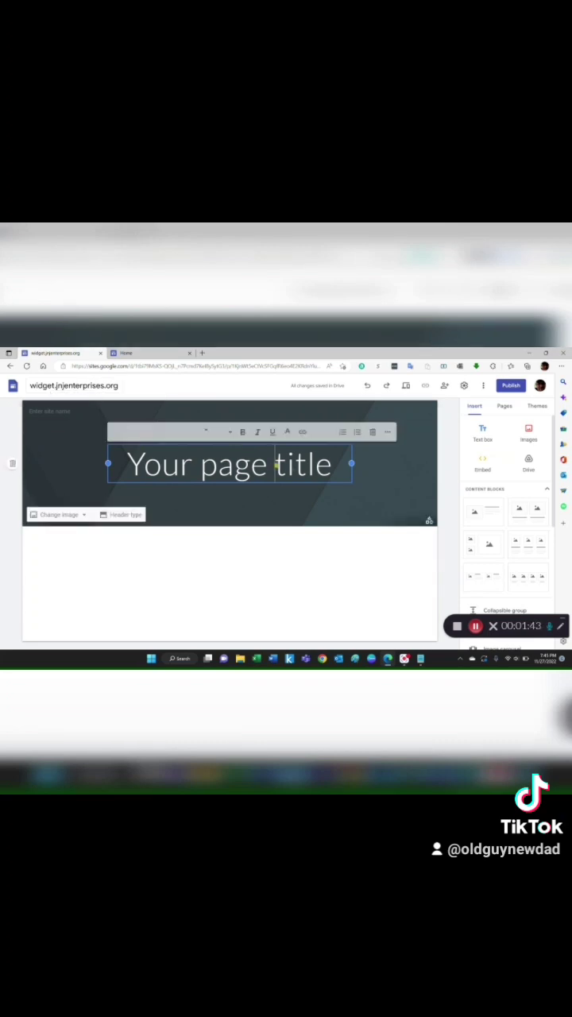
key(ctrl+a)
text(Widget)
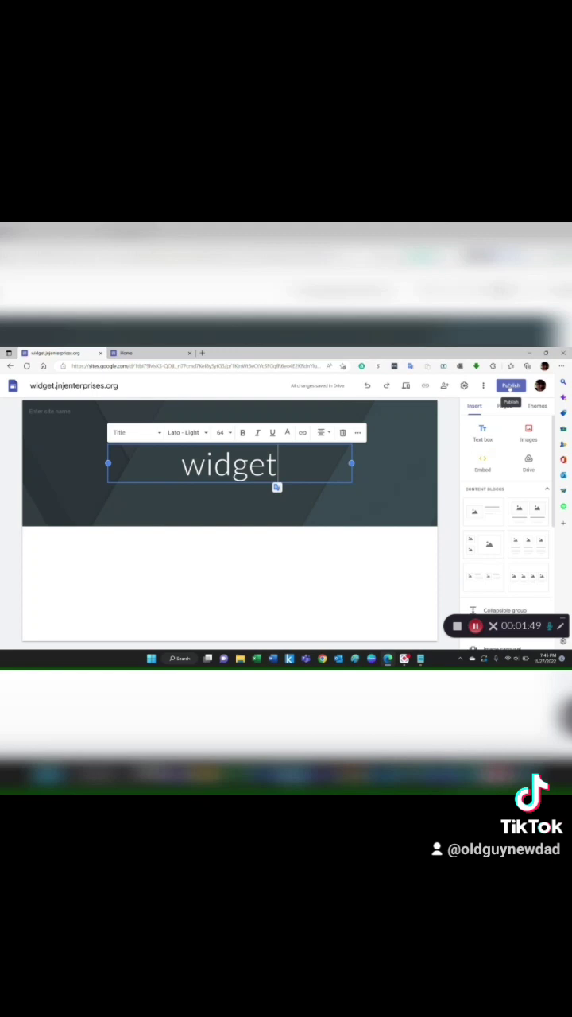
Step: Publish the site to the web with the web address shortened to widget-jnj
click(510, 386)
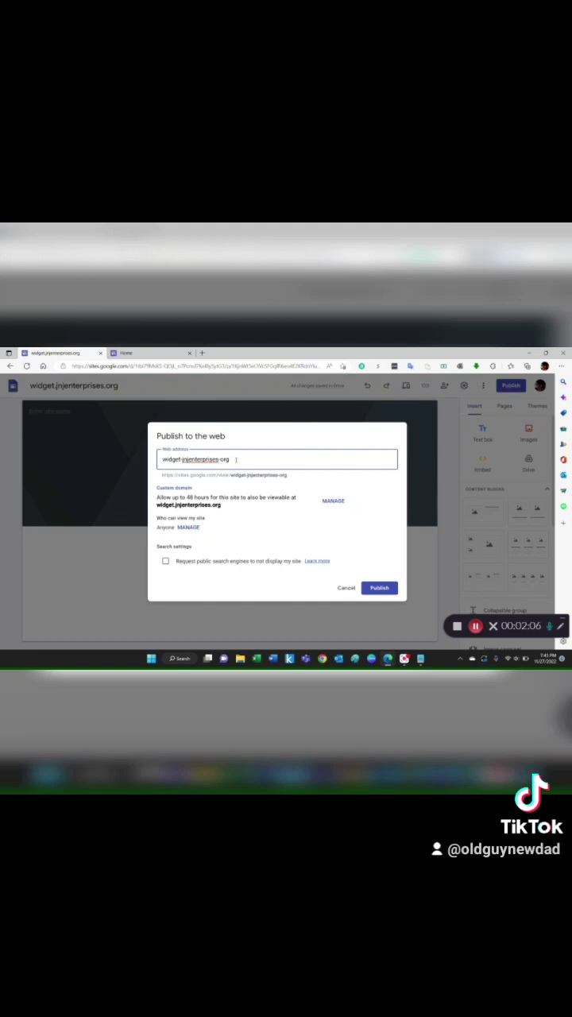
key(BackSpace)
key(BackSpace)
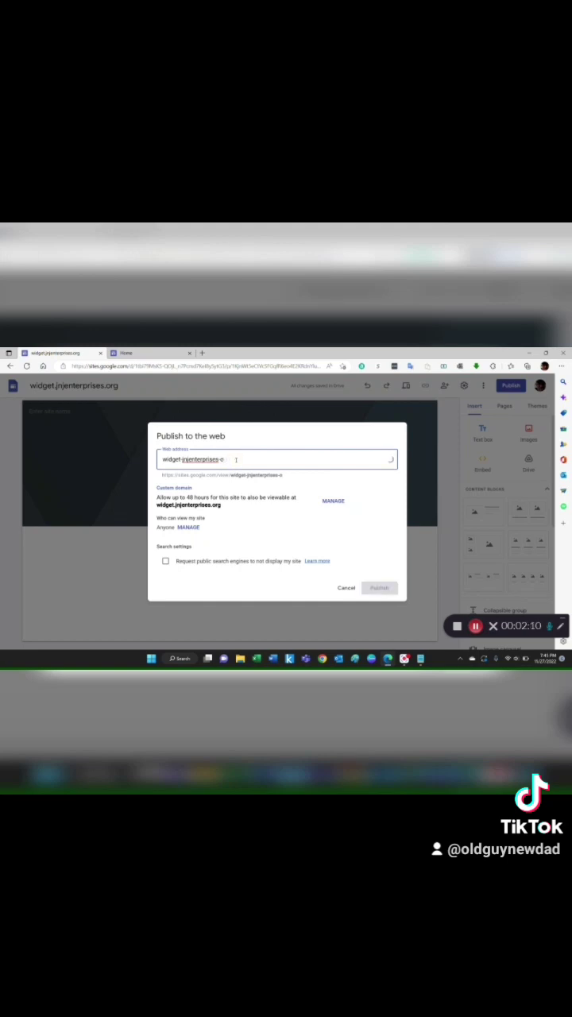
key(BackSpace)
key(BackSpace)
key(BackSpace)
key(BackSpace)
key(BackSpace)
key(BackSpace)
key(BackSpace)
key(BackSpace)
key(BackSpace)
key(BackSpace)
key(BackSpace)
key(BackSpace)
key(BackSpace)
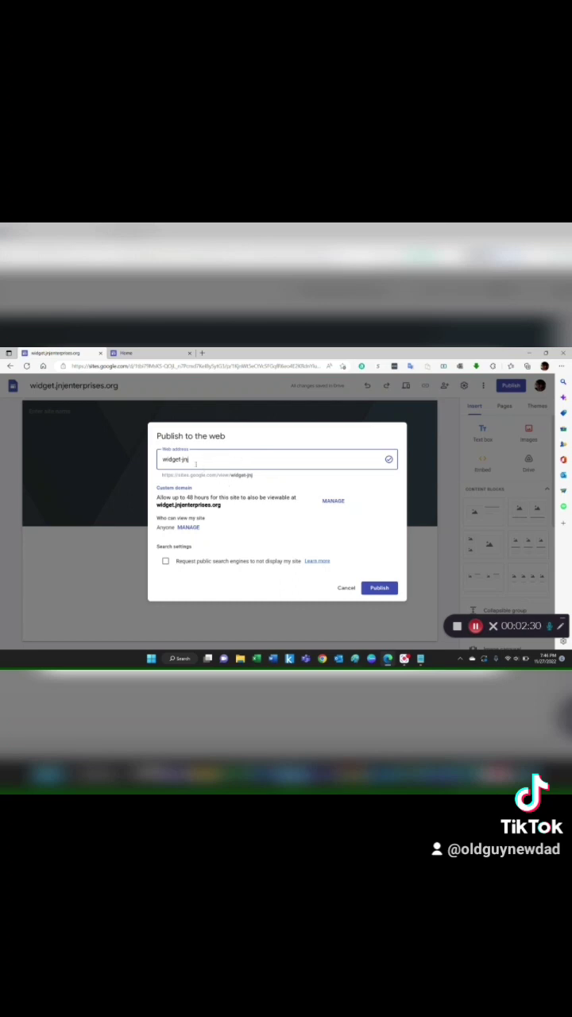
click(382, 587)
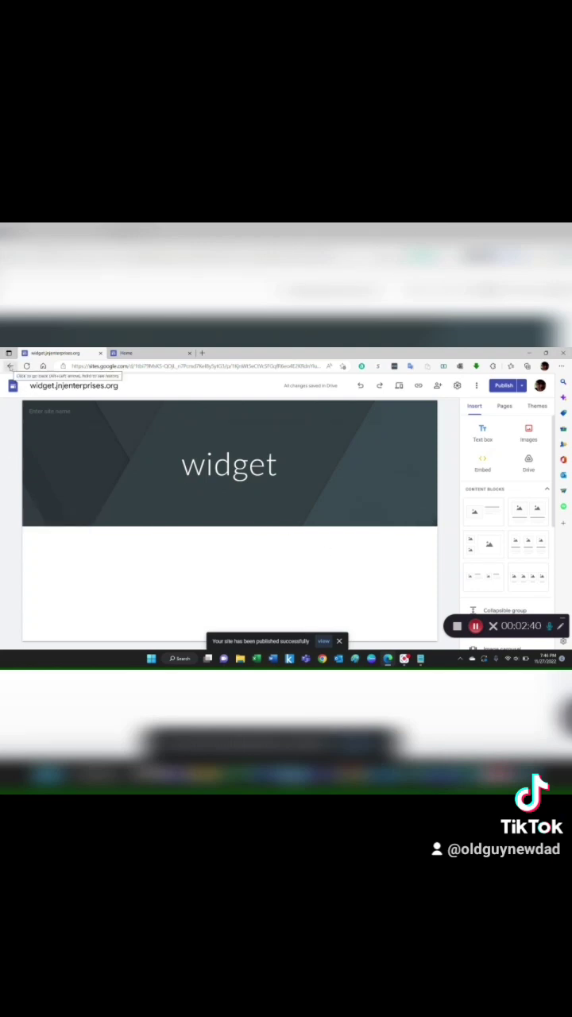
Step: Return to the DNS settings of jnjenterprises.org in Google Domains and review the resource records
right_click(9, 367)
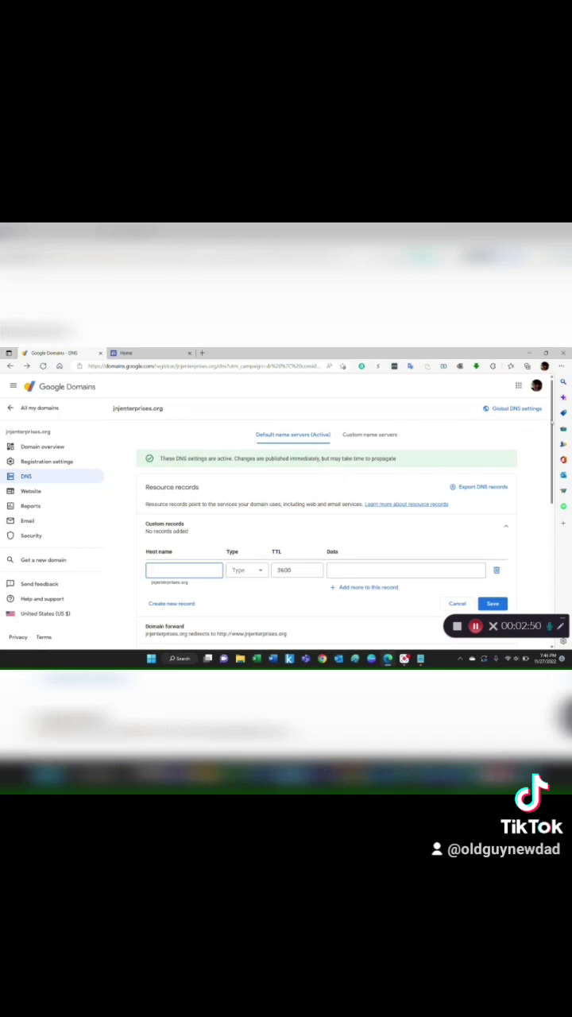
scroll(326, 517, down, 4)
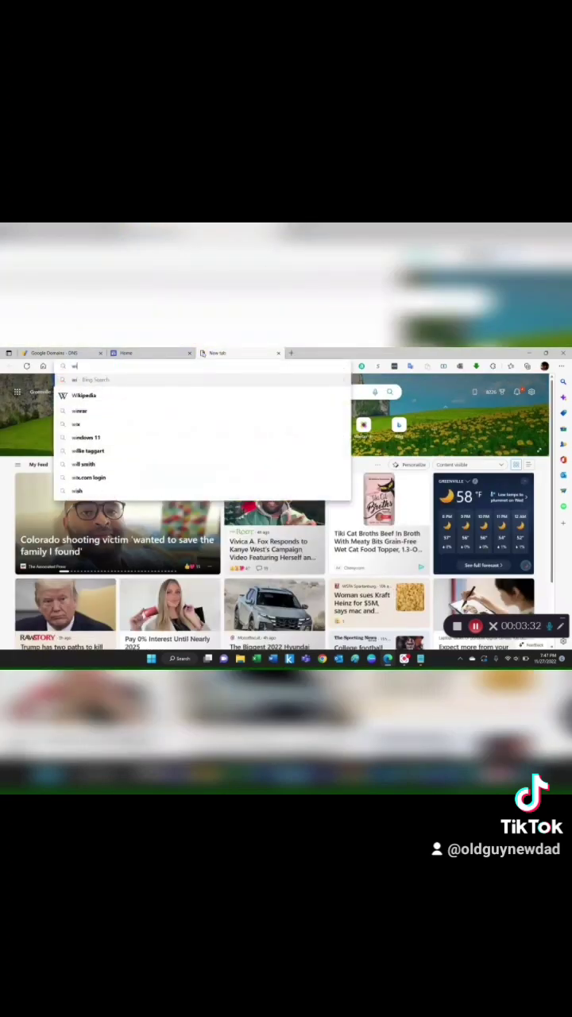
Step: Enter widget.jnjenterprises.org as the address in a new browser tab to visit the published site
text(get.)
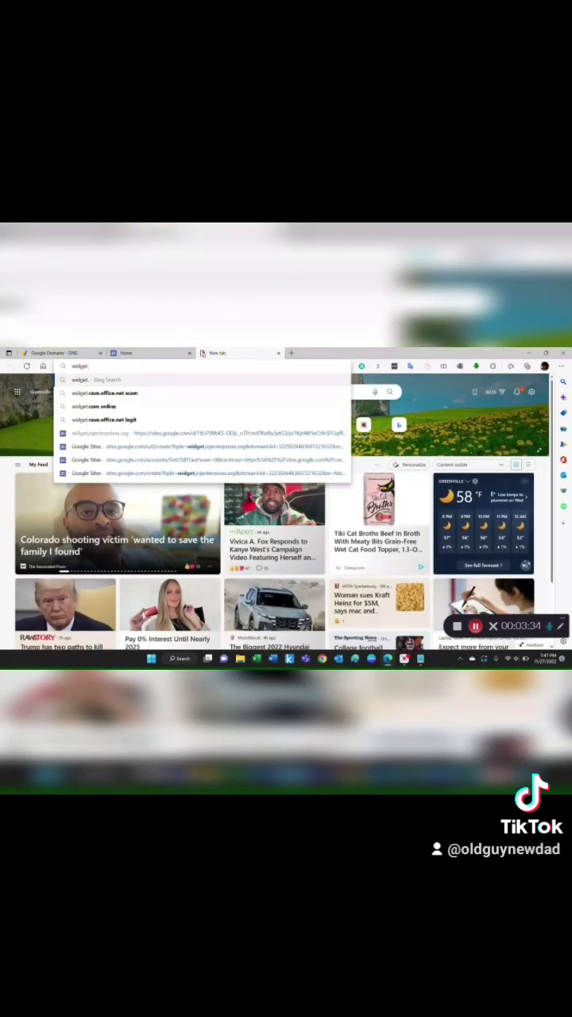
text(jnjen)
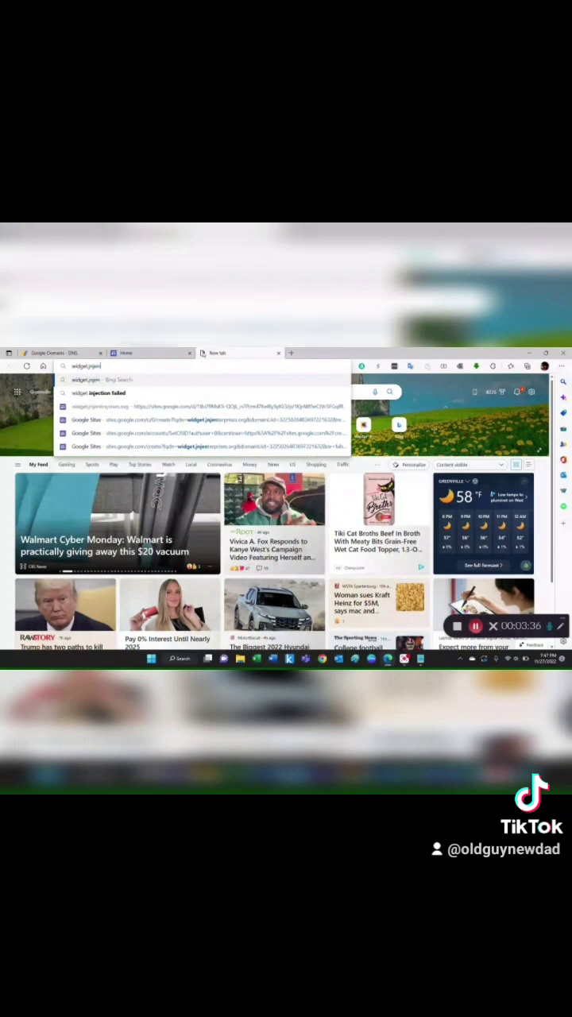
text(terprises)
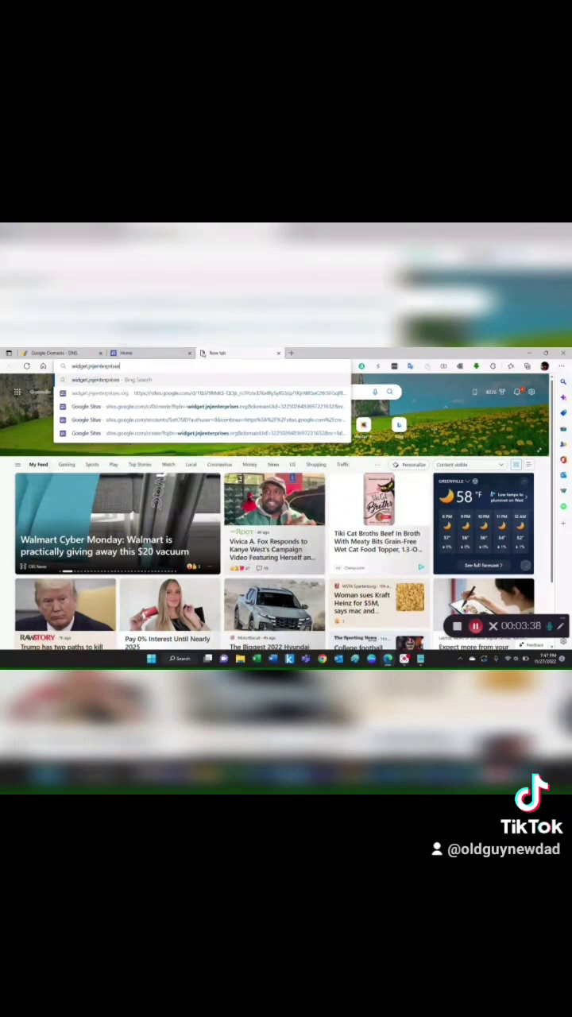
text(.org/)
key(BackSpace)
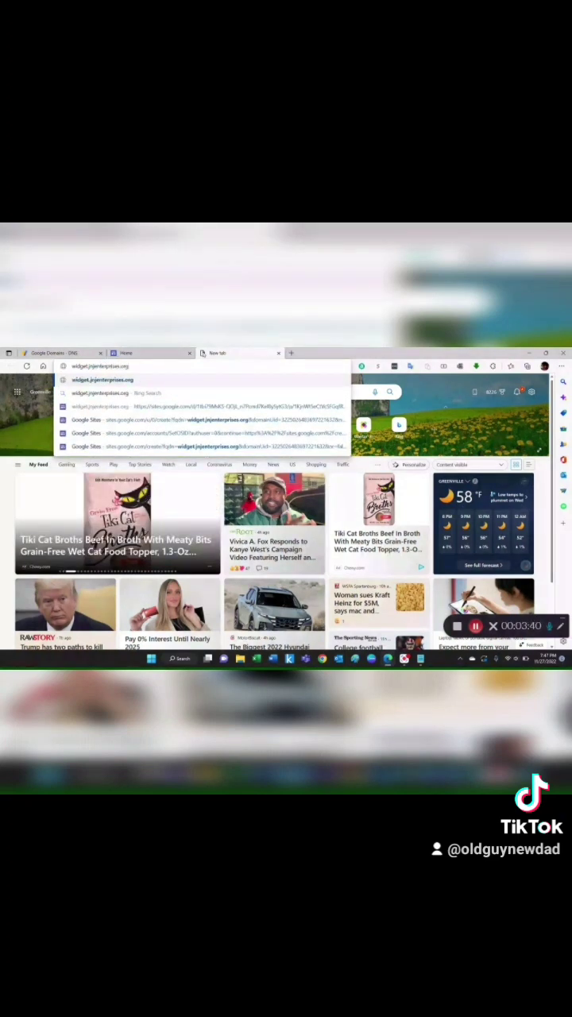